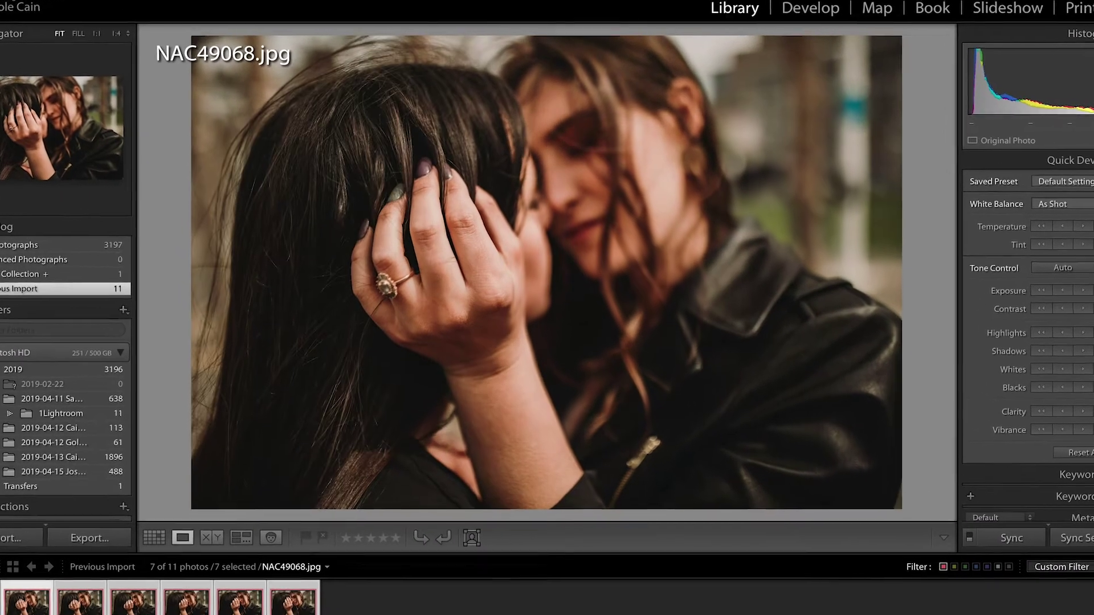
# Step: Look through the photo sequence from NAC49068.jpg to NAC49074.jpg, checking how the hand moves between shots
pyautogui.press('Right')
pyautogui.press('Right')
pyautogui.press('Right')
pyautogui.press('Right')
pyautogui.press('Right')
pyautogui.press('Right')
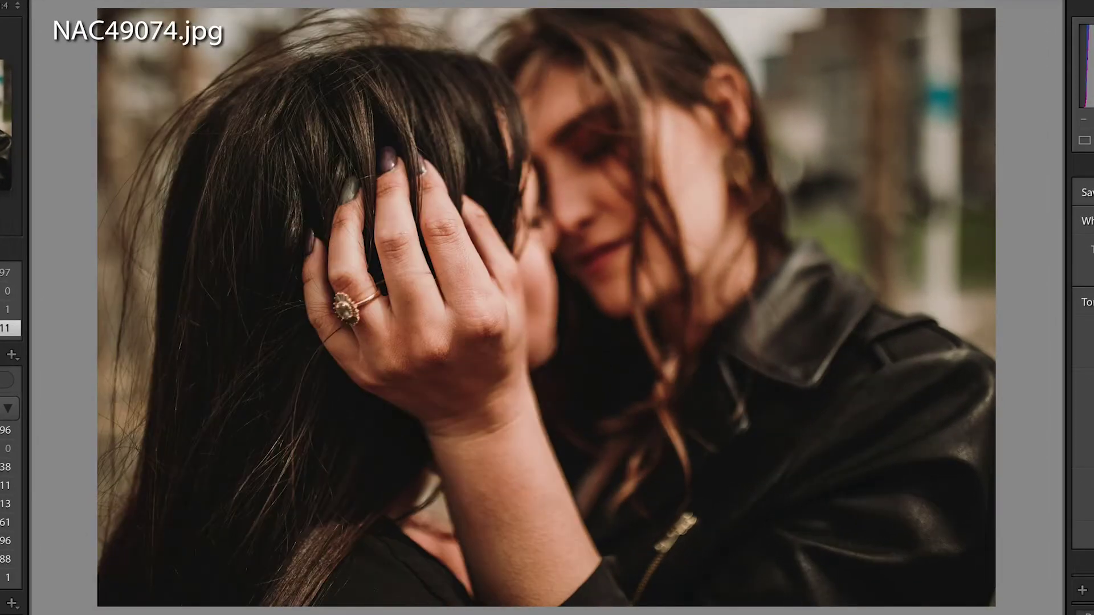
pyautogui.press('Home')
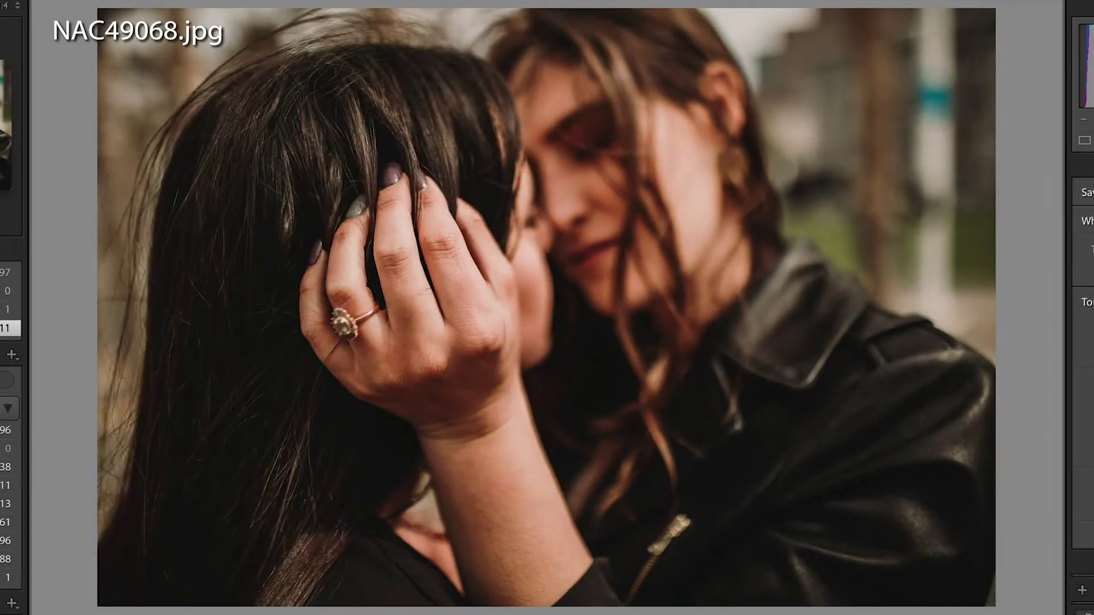
pyautogui.press('Right')
pyautogui.press('Right')
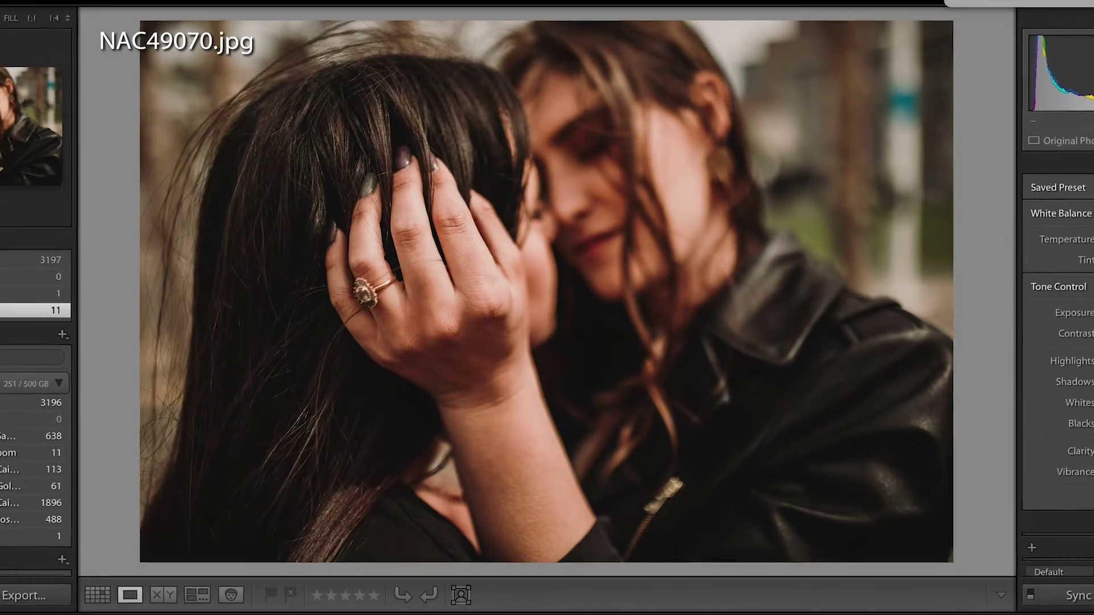
pyautogui.press('Left')
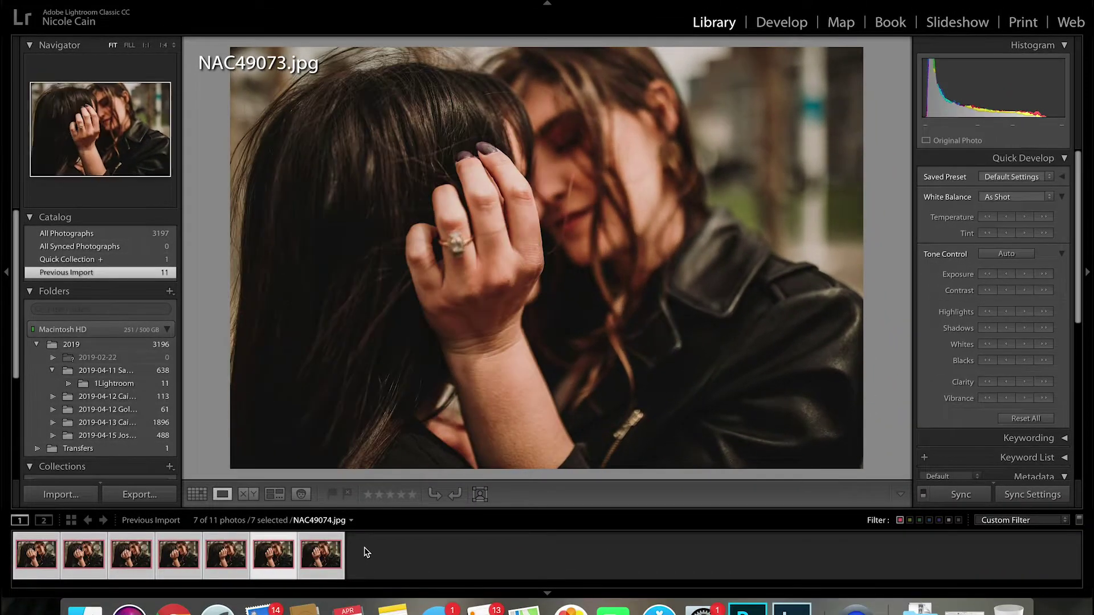
# Step: Select all seven photos from NAC49068.jpg to NAC49074.jpg and open them as layers in Photoshop
pyautogui.click(366, 552)
pyautogui.click(51, 553)
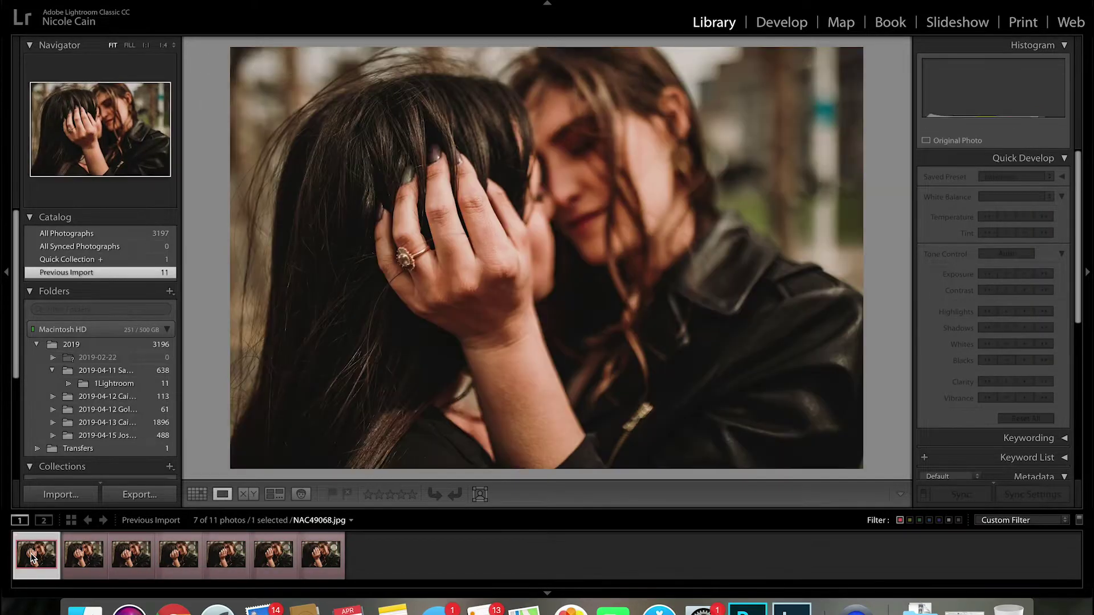
pyautogui.keyDown('shift'); pyautogui.click(307, 560); pyautogui.keyUp('shift')
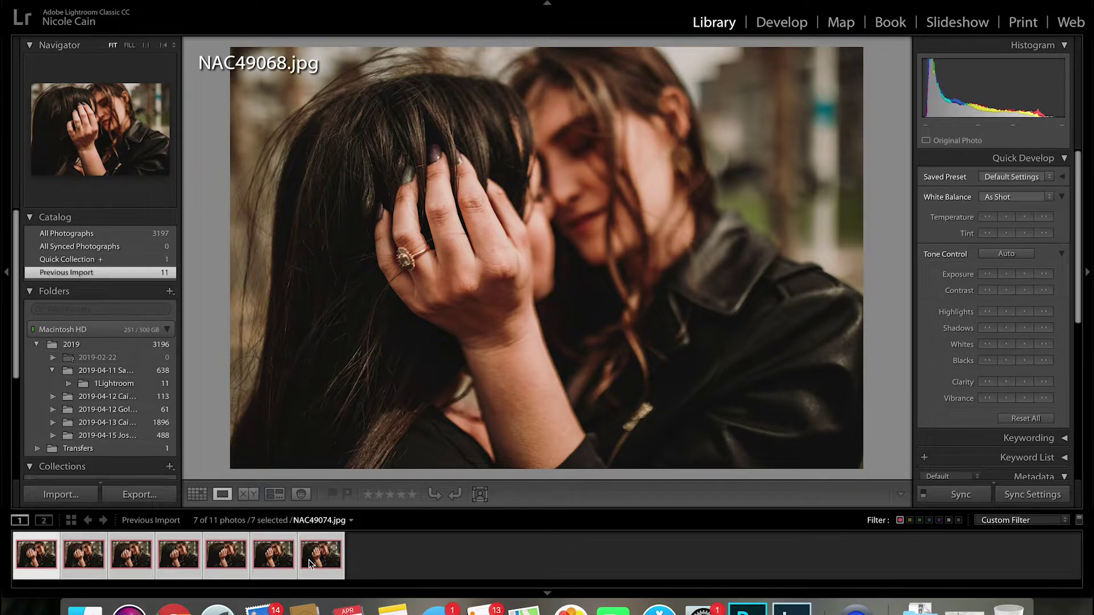
pyautogui.rightClick(309, 562)
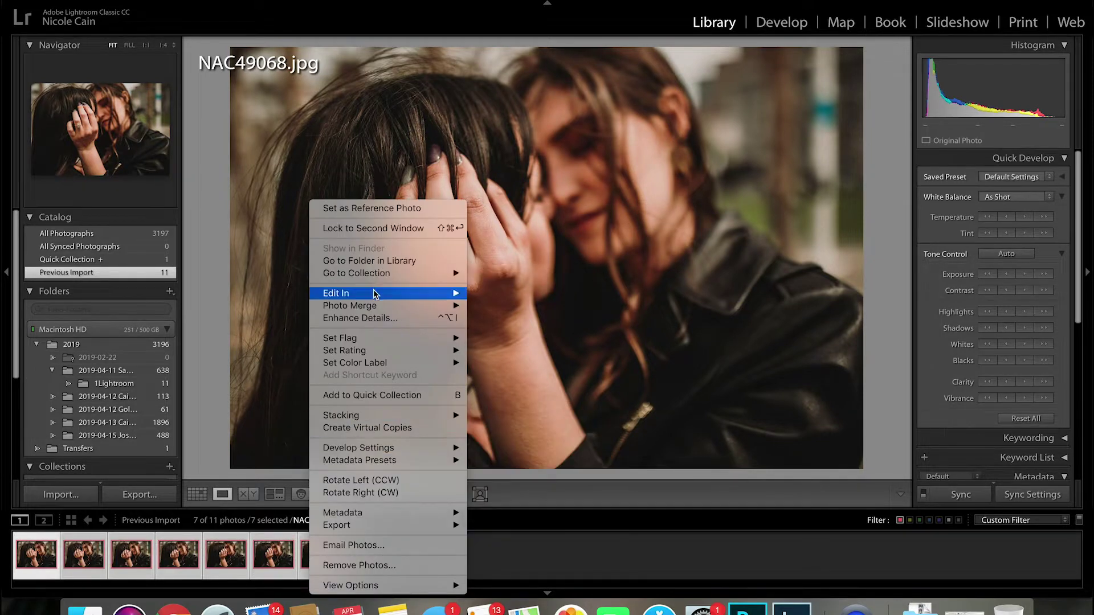
pyautogui.moveTo(373, 295)
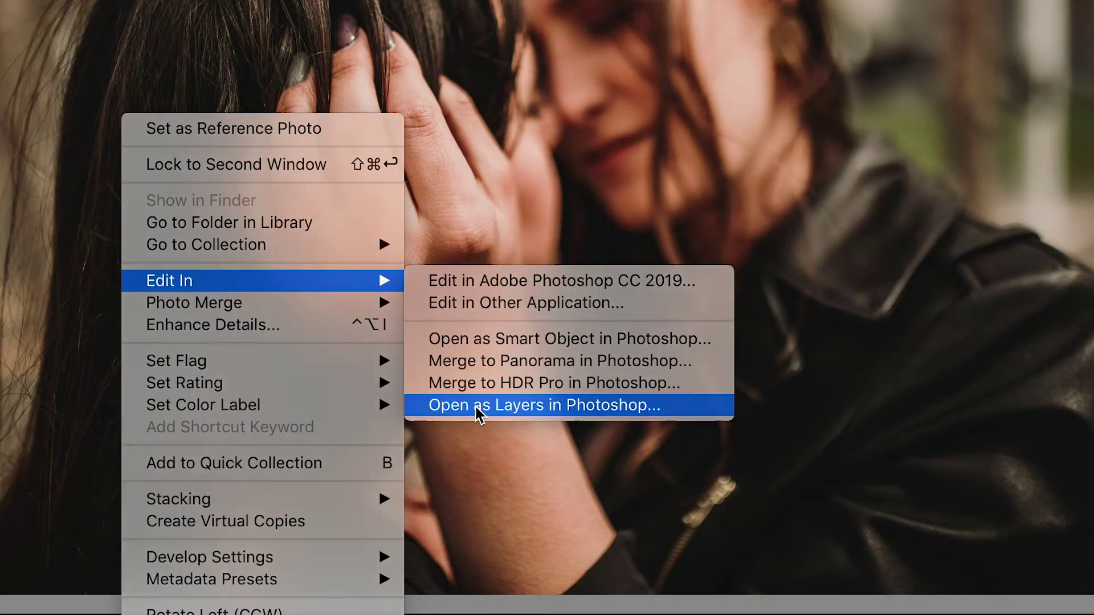
pyautogui.click(476, 407)
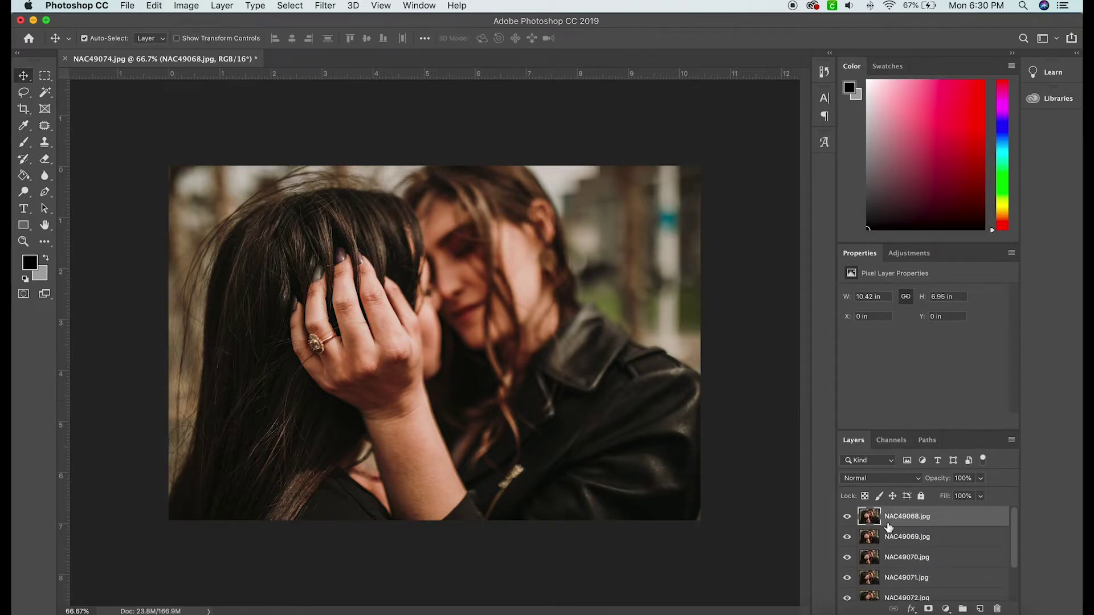
# Step: Select all layers from NAC49068.jpg to NAC49074.jpg and auto-align them
pyautogui.scroll(-1, 898, 564)
pyautogui.scroll(-2, 899, 563)
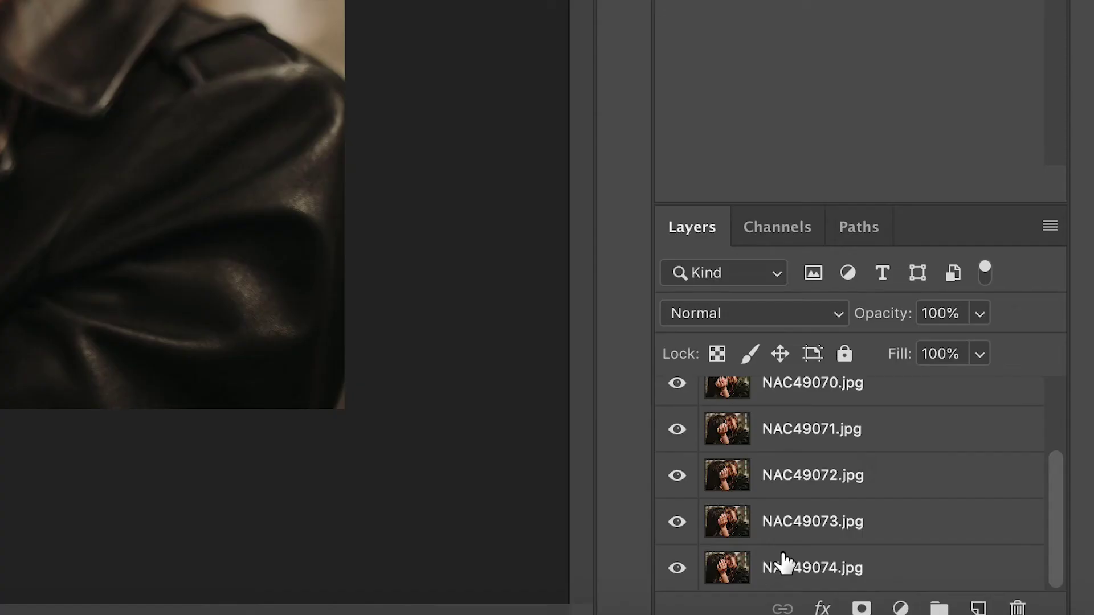
pyautogui.keyDown('shift'); pyautogui.click(894, 586); pyautogui.keyUp('shift')
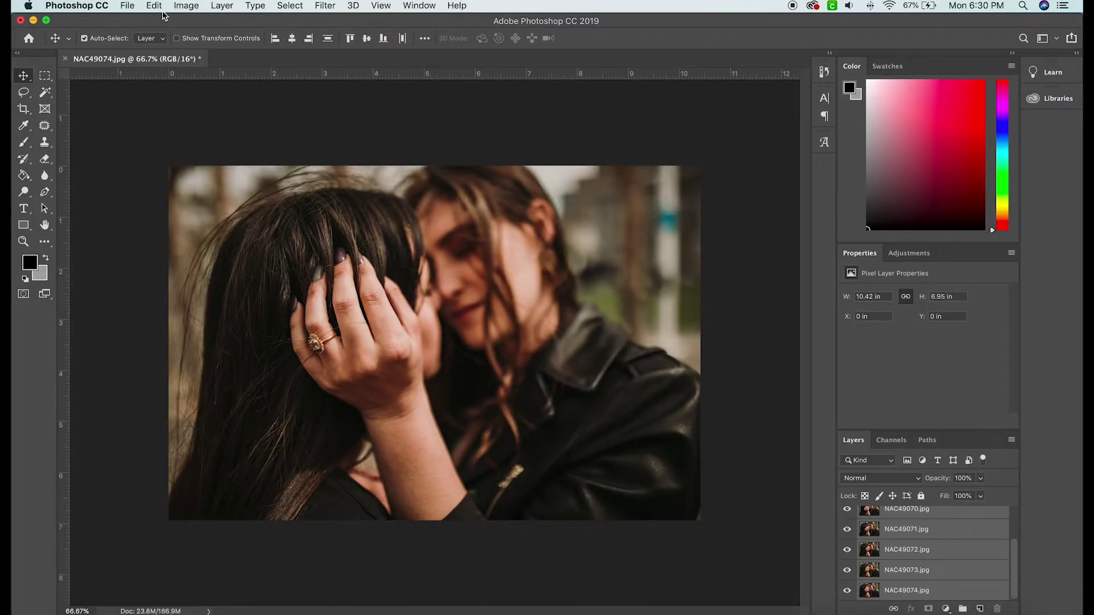
pyautogui.click(155, 6)
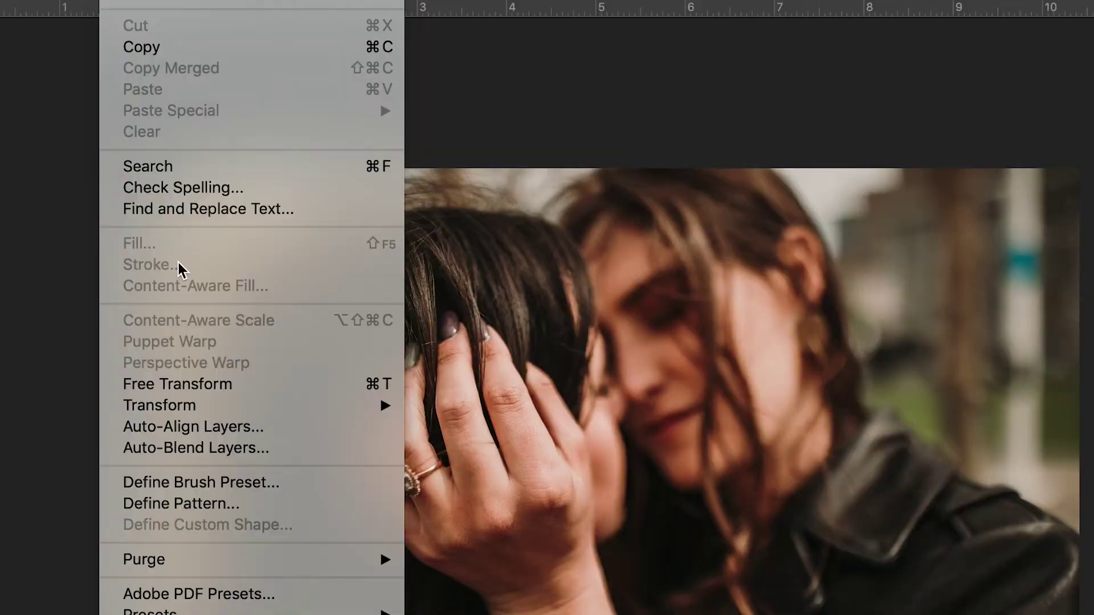
pyautogui.click(180, 315)
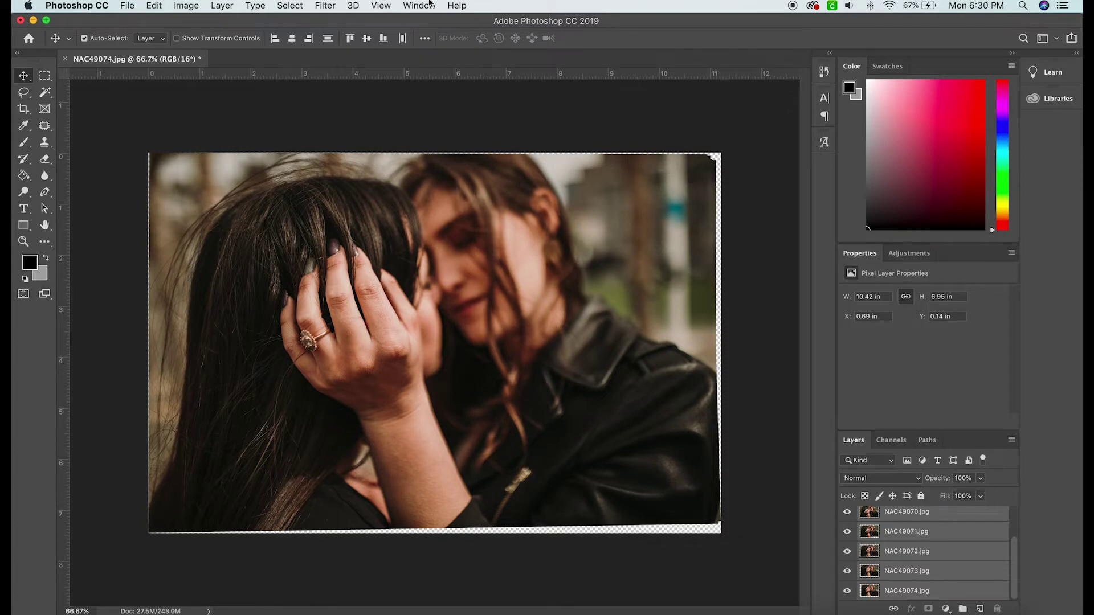
# Step: Show the Timeline, create a frame animation and make frames from the photo layers
pyautogui.click(416, 7)
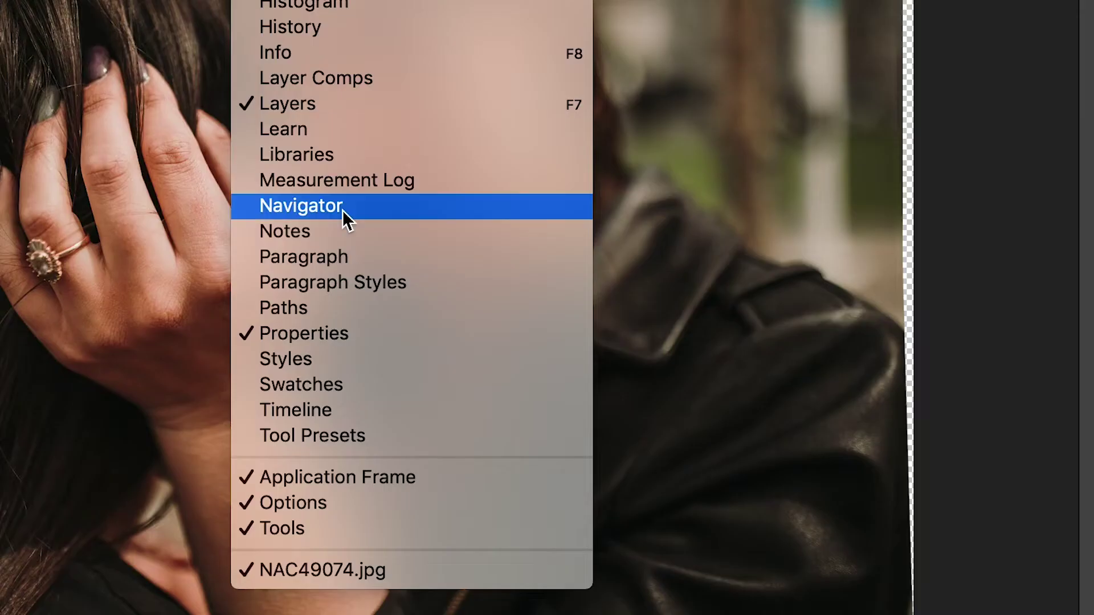
pyautogui.click(303, 411)
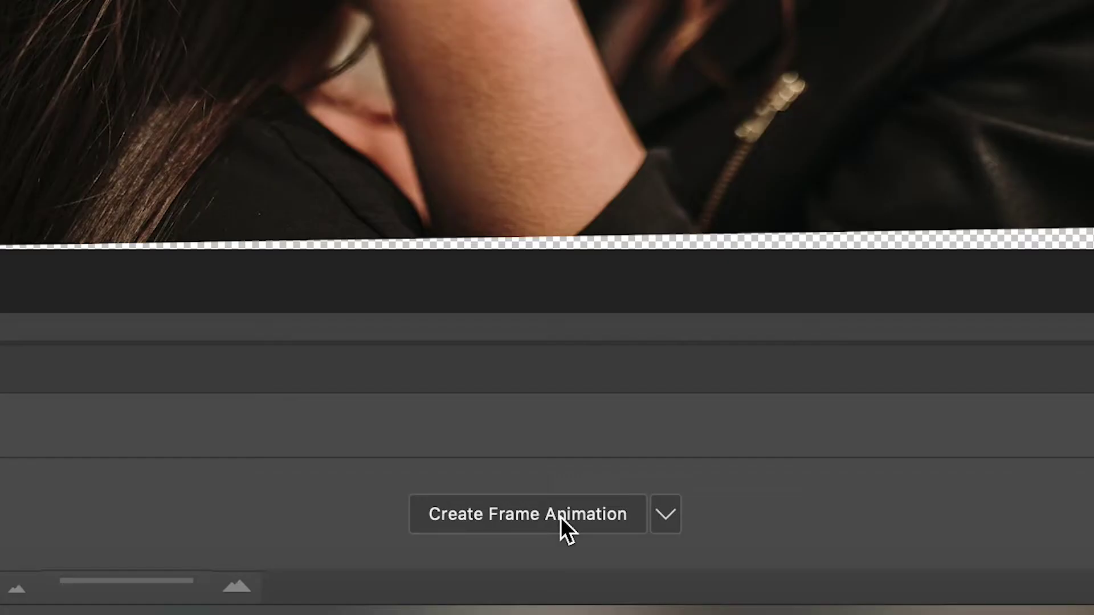
pyautogui.click(559, 518)
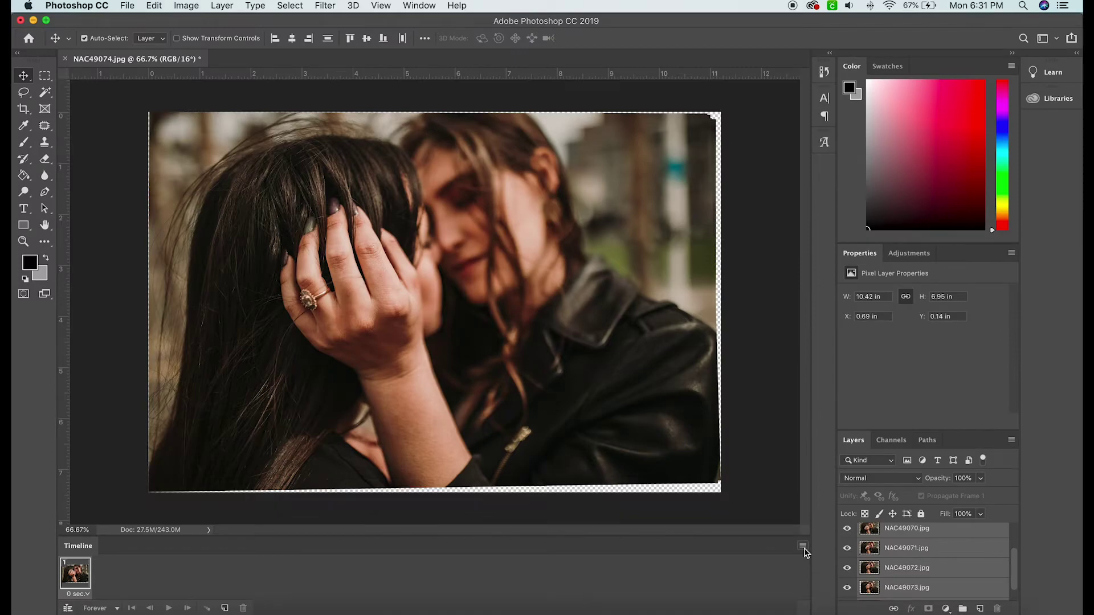
pyautogui.click(803, 546)
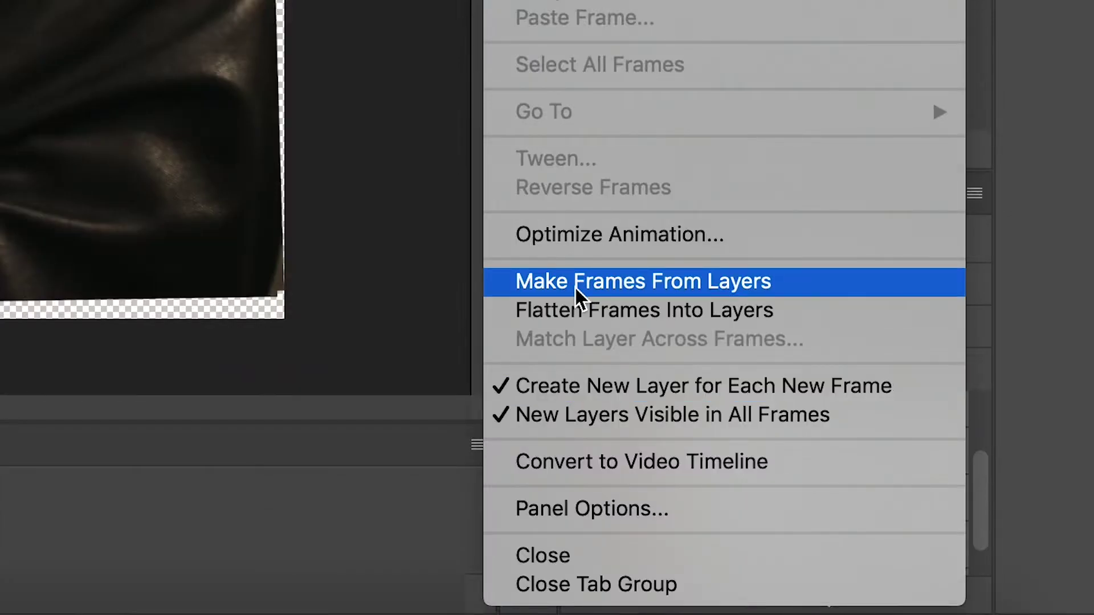
pyautogui.click(574, 286)
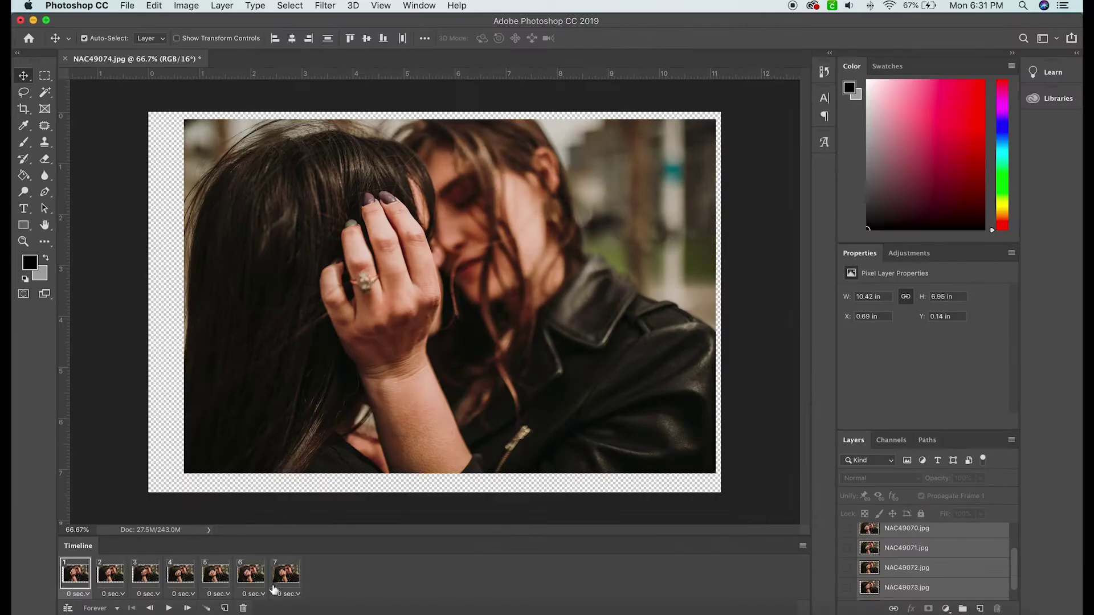
# Step: Check the animation frames one by one from 1 to 7 and play the animation from the first frame
pyautogui.scroll(-2, 883, 564)
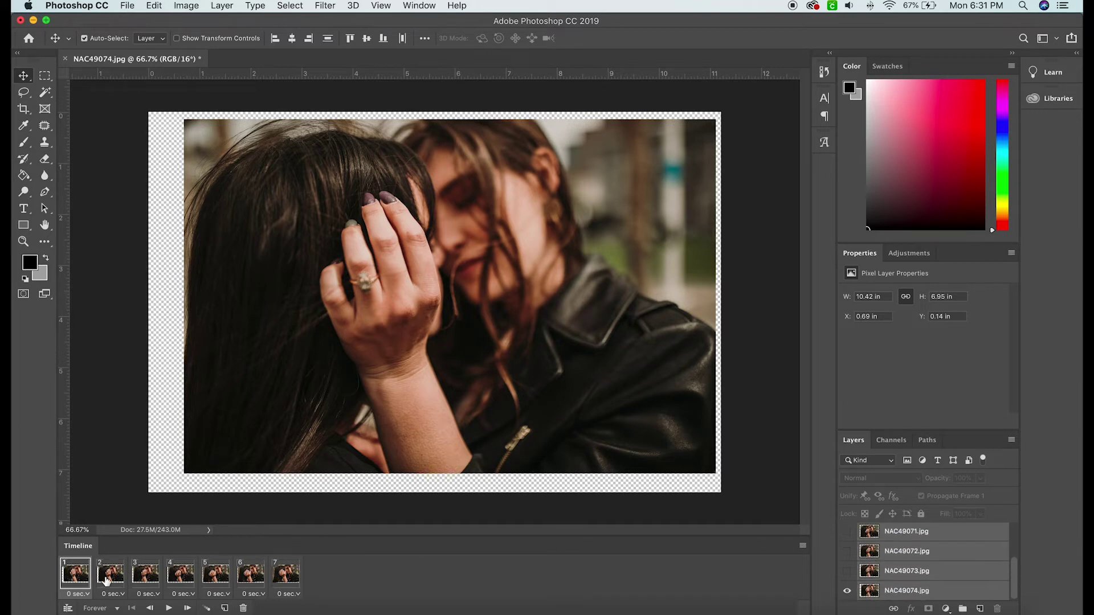
pyautogui.click(106, 581)
pyautogui.click(138, 586)
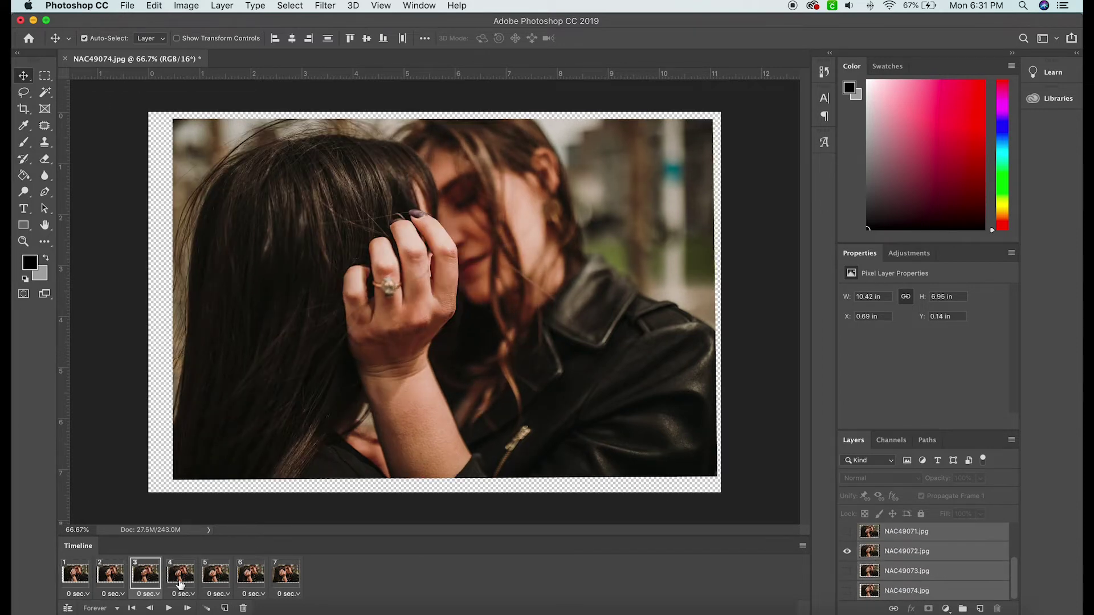
pyautogui.click(181, 585)
pyautogui.click(217, 582)
pyautogui.click(240, 583)
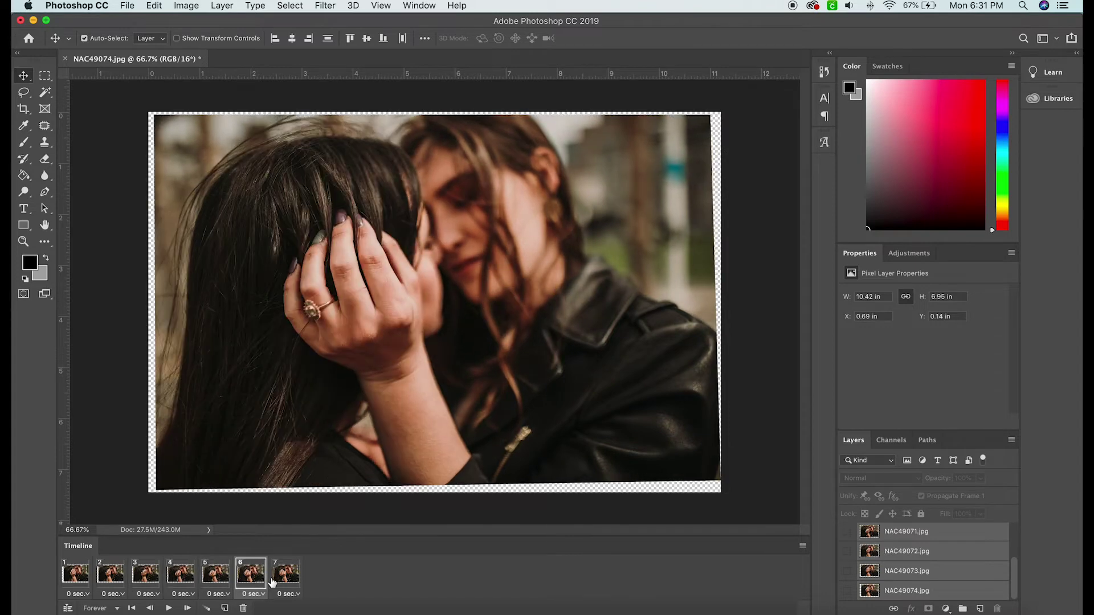
pyautogui.click(286, 583)
pyautogui.click(77, 579)
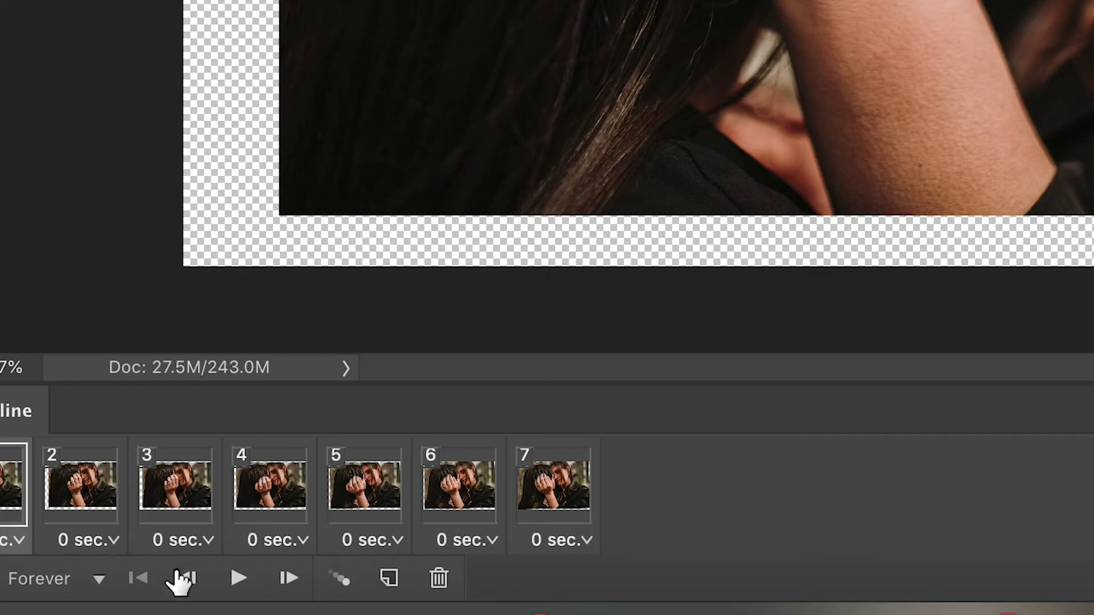
pyautogui.click(239, 580)
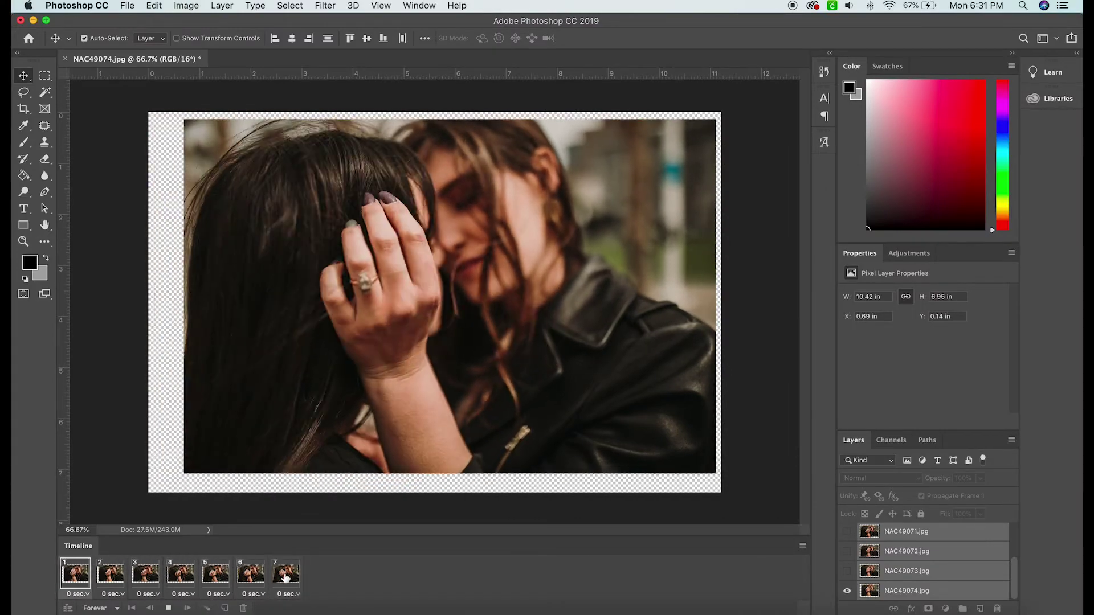
# Step: Set the delay of all seven animation frames to 0.2 seconds and play the animation
pyautogui.click(286, 574)
pyautogui.click(73, 573)
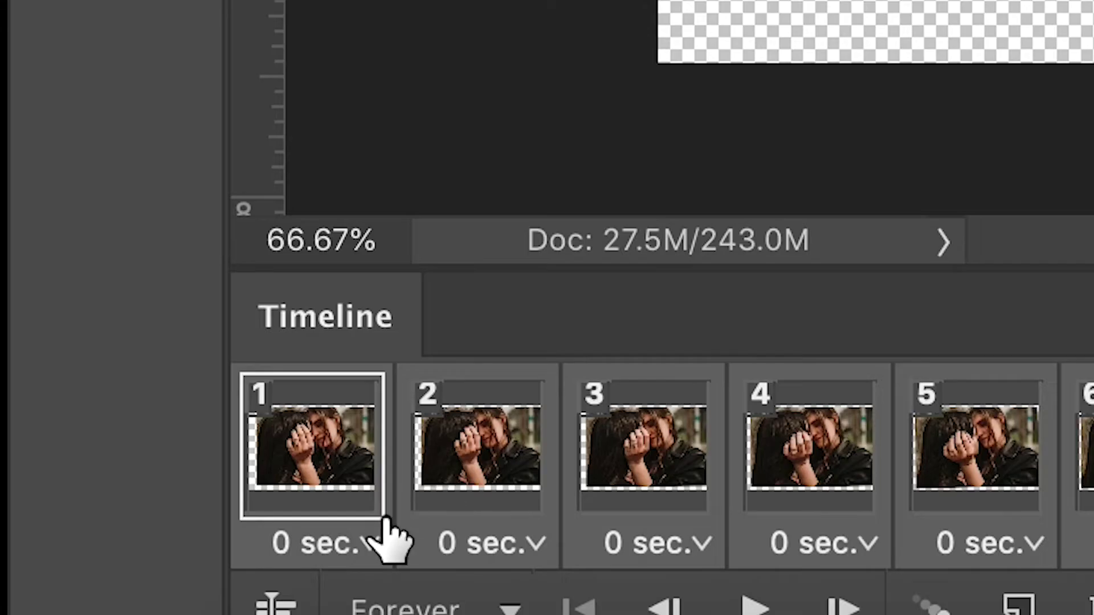
pyautogui.click(87, 593)
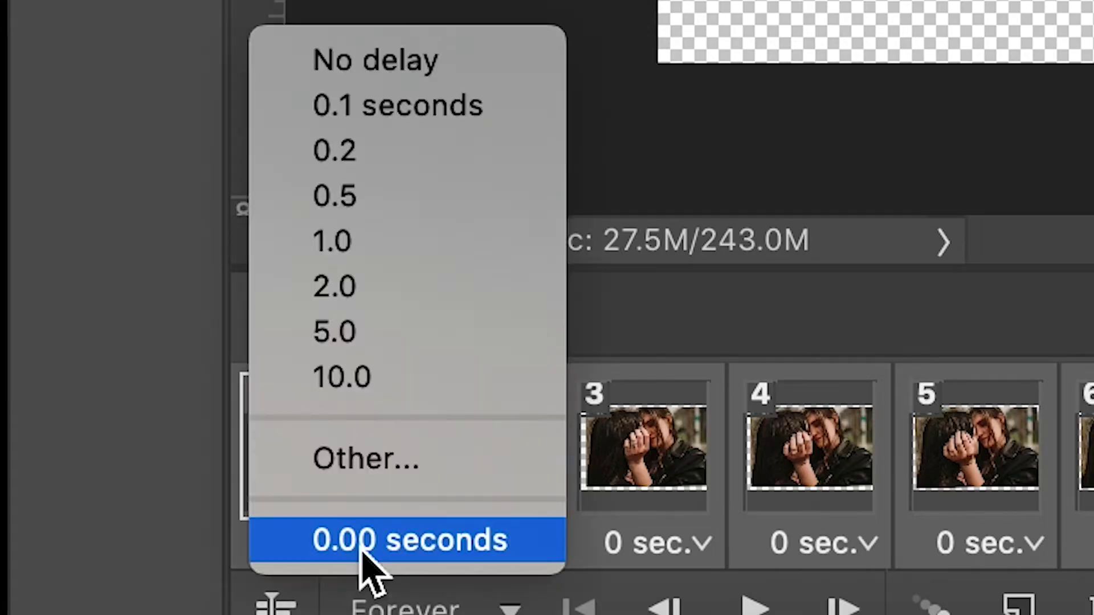
pyautogui.click(373, 150)
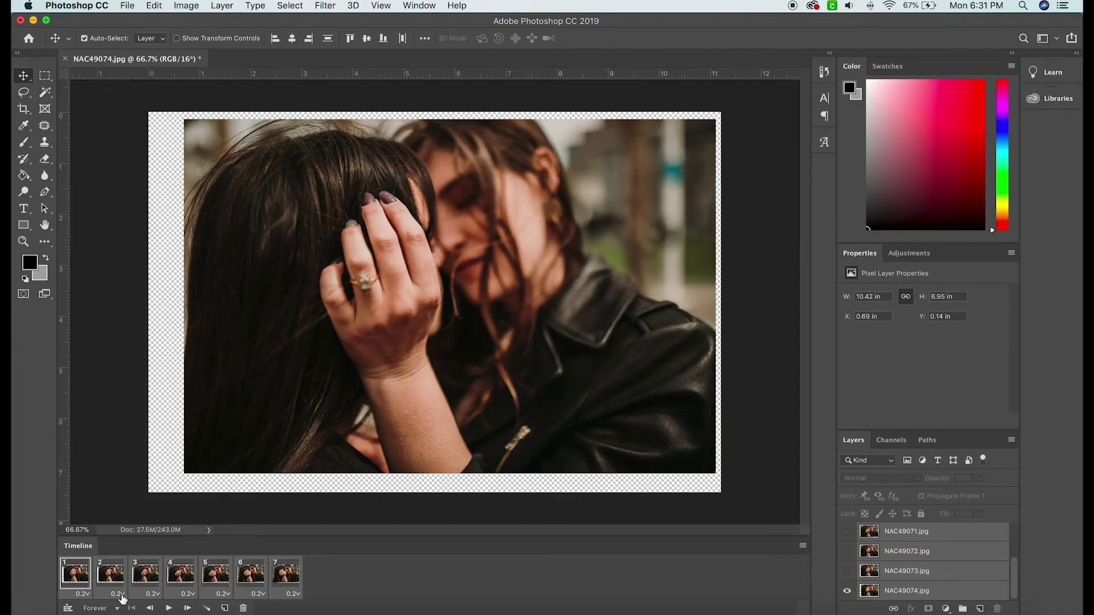
pyautogui.click(169, 609)
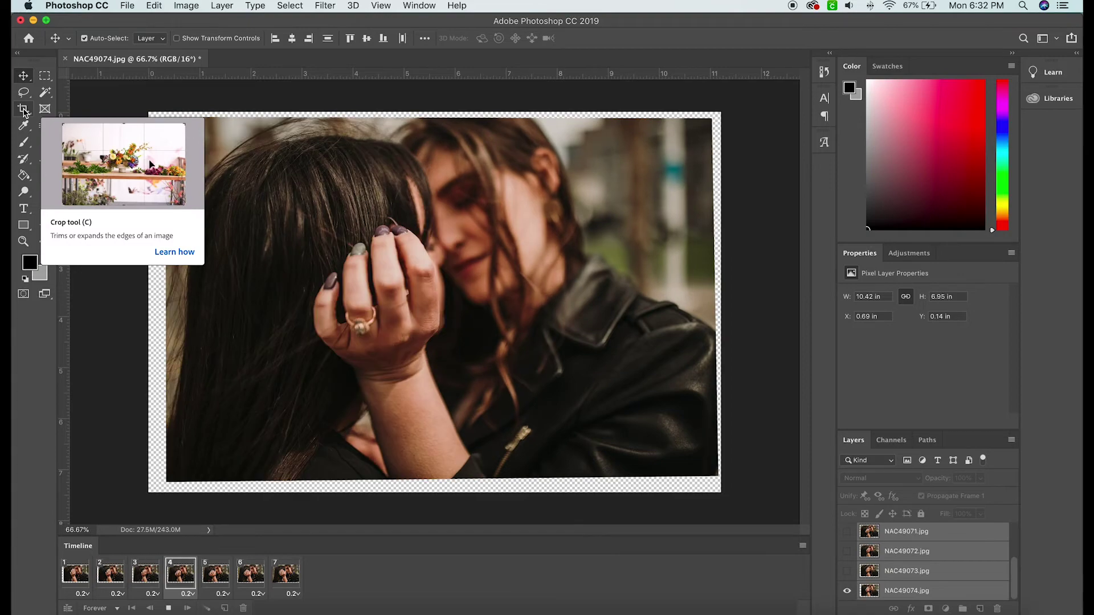
# Step: Crop the canvas at its original ratio to about 9.2 × 6.12 in, excluding the transparent edges, and play the animation
pyautogui.click(24, 110)
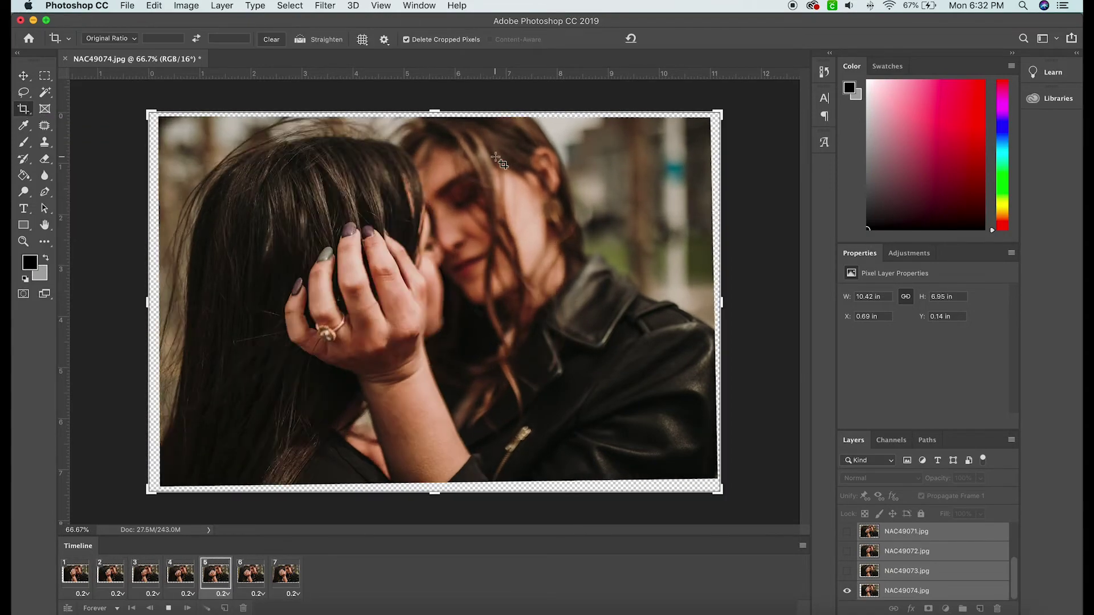
pyautogui.moveTo(720, 113); pyautogui.dragTo(464, 227)
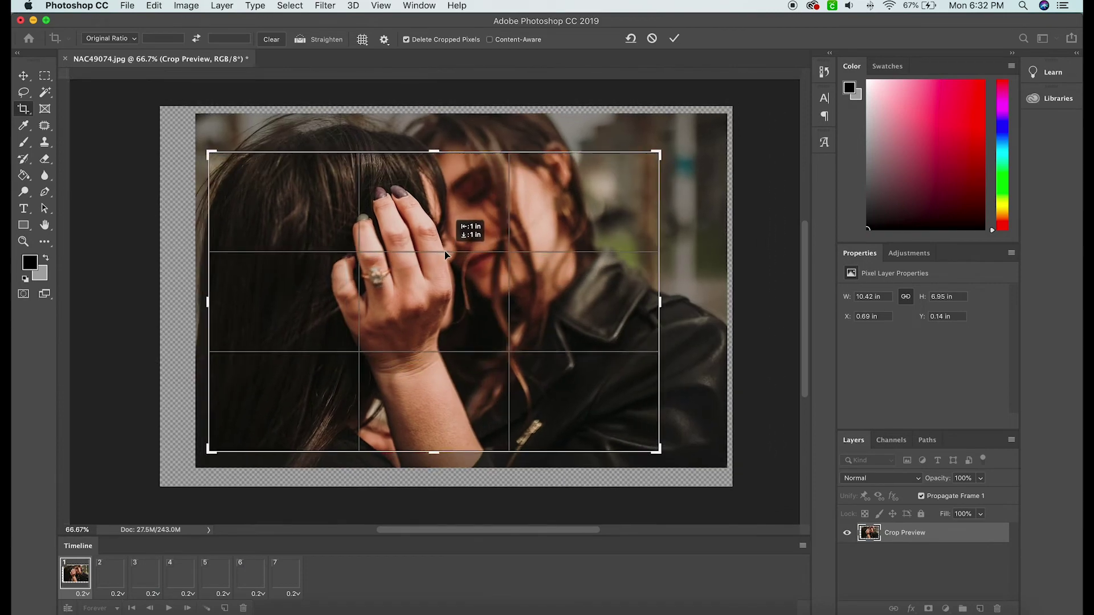
pyautogui.moveTo(659, 450); pyautogui.dragTo(664, 454)
pyautogui.moveTo(691, 239); pyautogui.dragTo(434, 249)
pyautogui.click(168, 608)
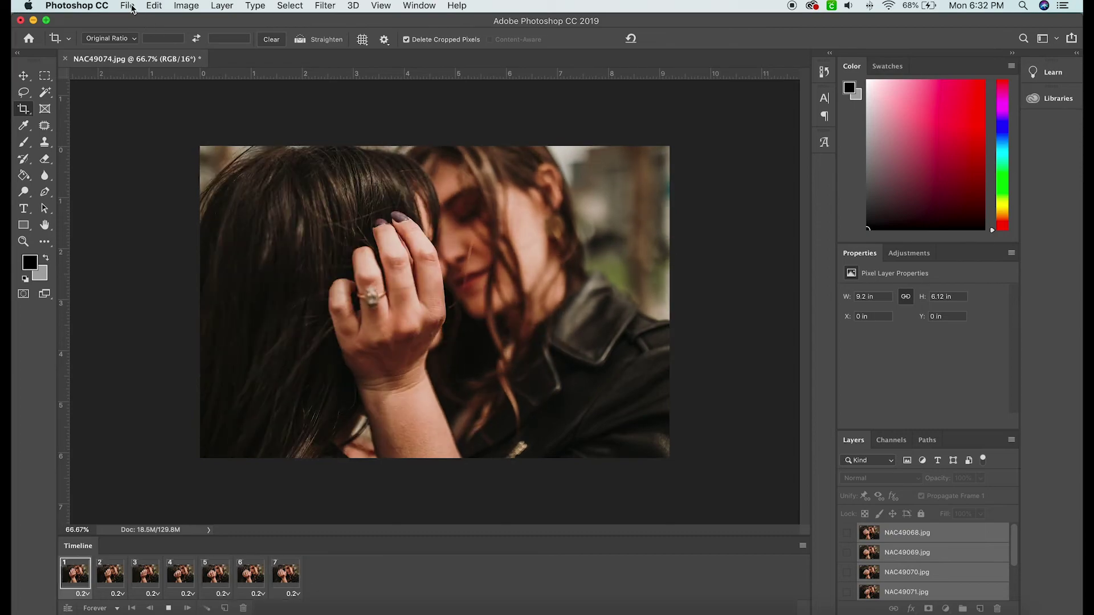
# Step: Export the animation for web to the desktop as GIF-Tutorial.gif with a width of 1000 px
pyautogui.click(127, 5)
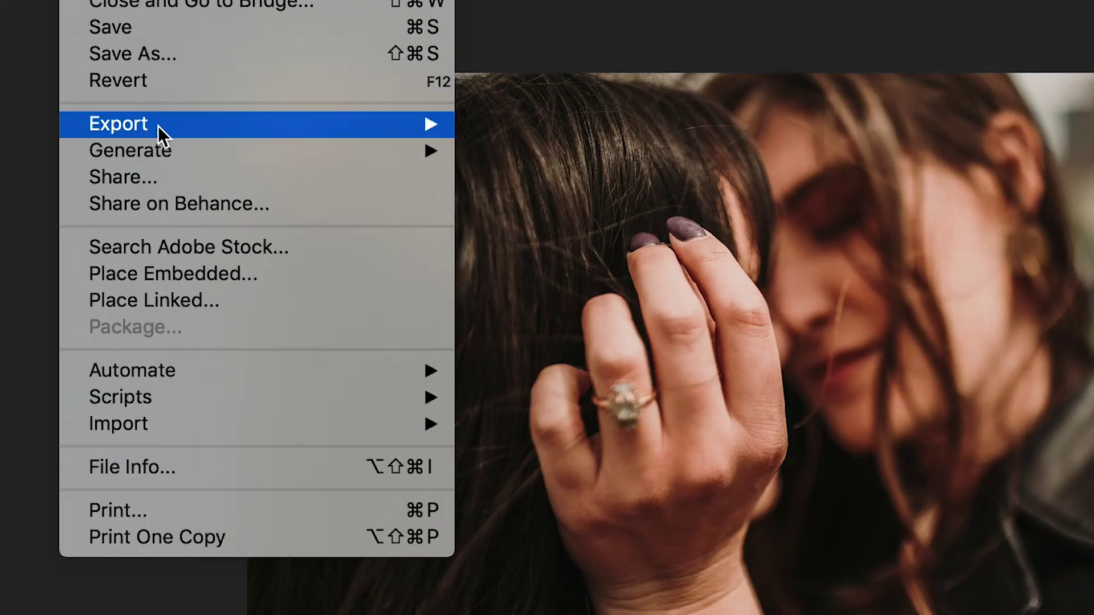
pyautogui.moveTo(161, 173)
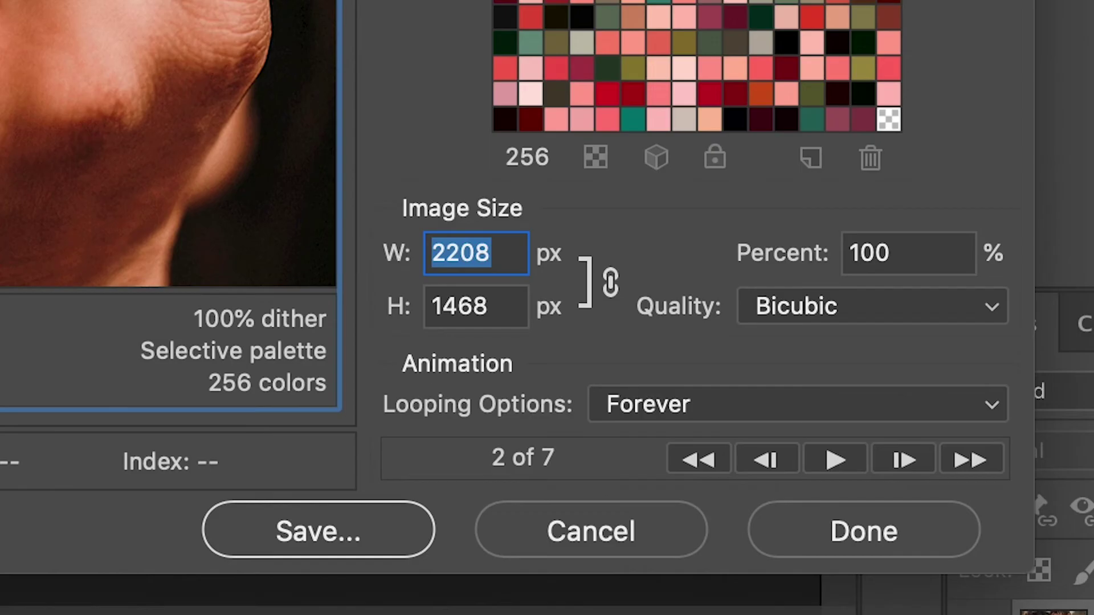
pyautogui.write('1000')
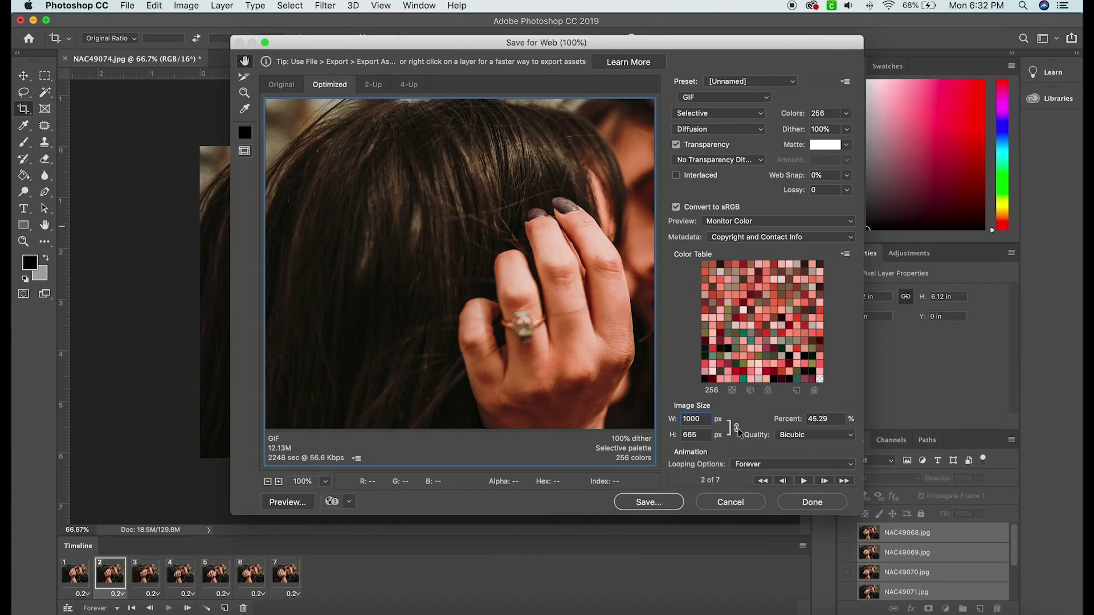
pyautogui.click(799, 507)
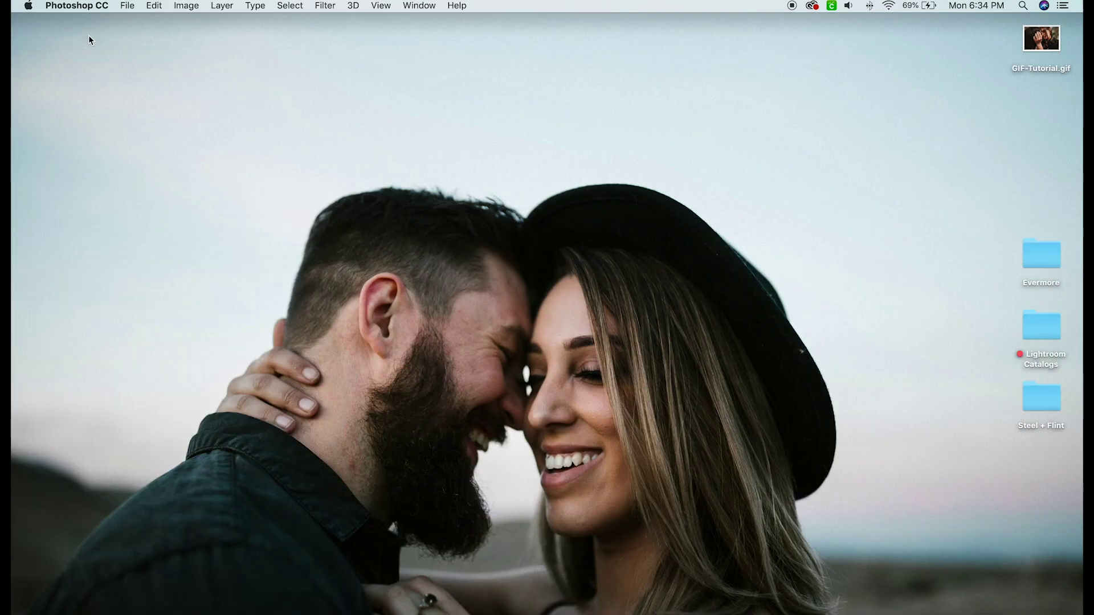
# Step: Preview GIF-Tutorial.gif from the desktop to check the exported animation
pyautogui.click(1051, 46)
pyautogui.press('space')
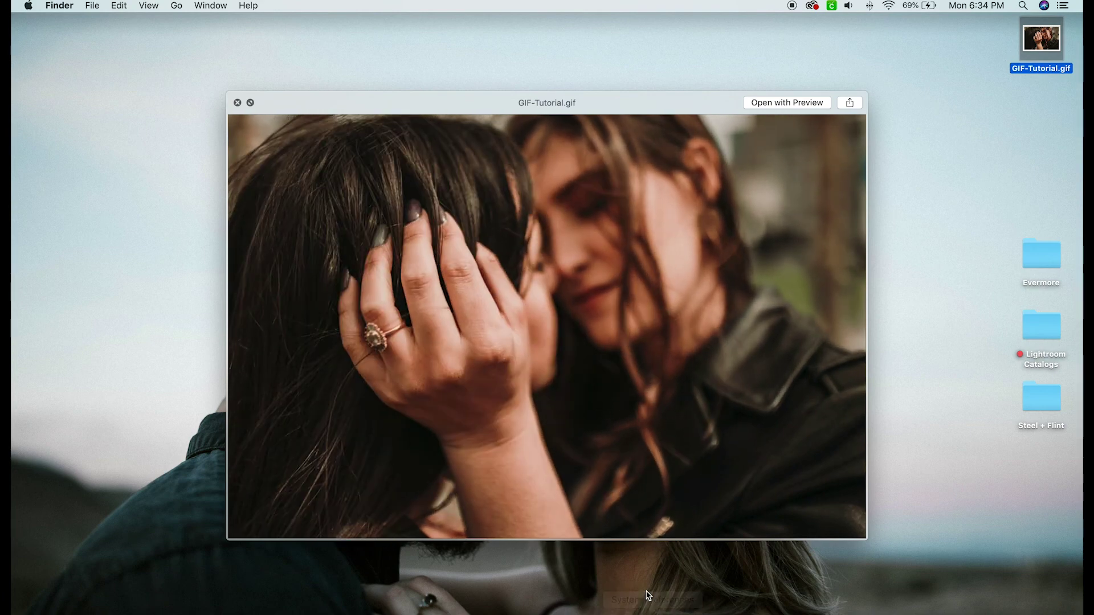
pyautogui.click(796, 611)
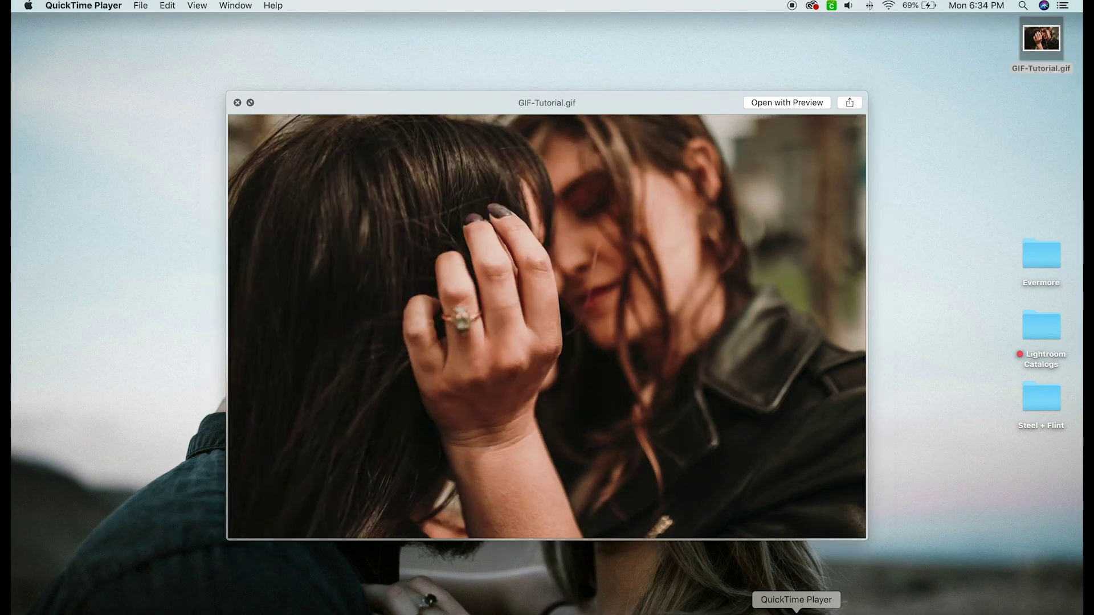